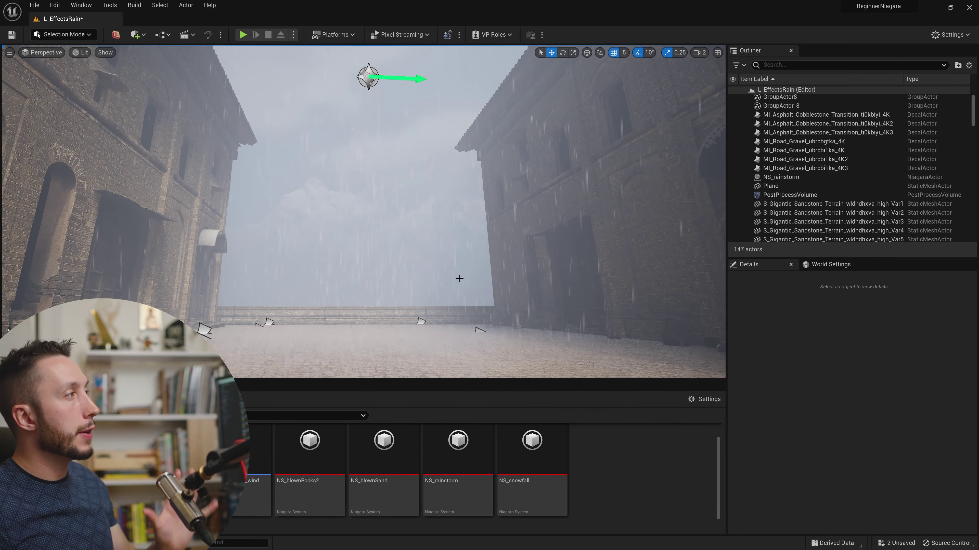
- Pitch the level camera up toward the overcast sky between the buildings
right_click_drag(362, 232, 358, 174)
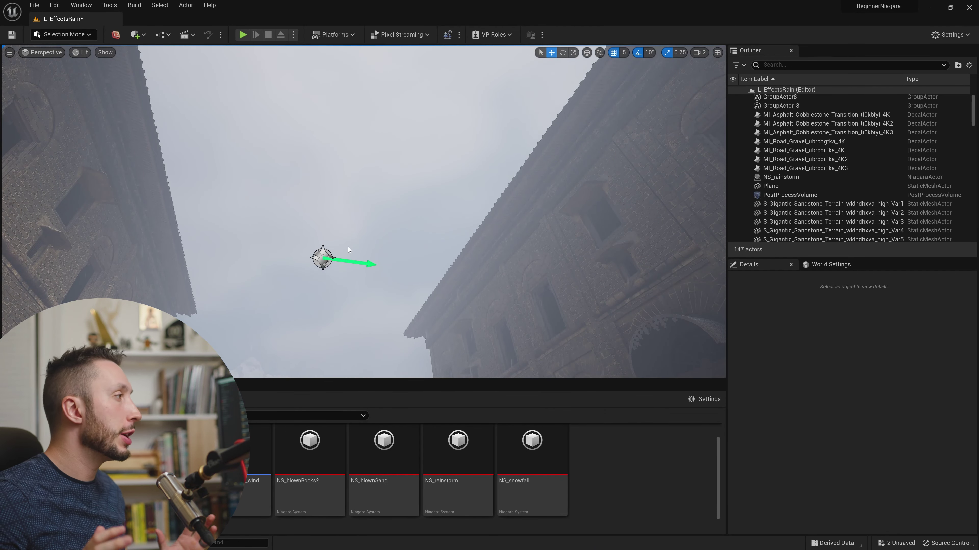
- Create an empty Niagara system named NS_rainClouds in /Game/FX and open it
right_click(614, 475)
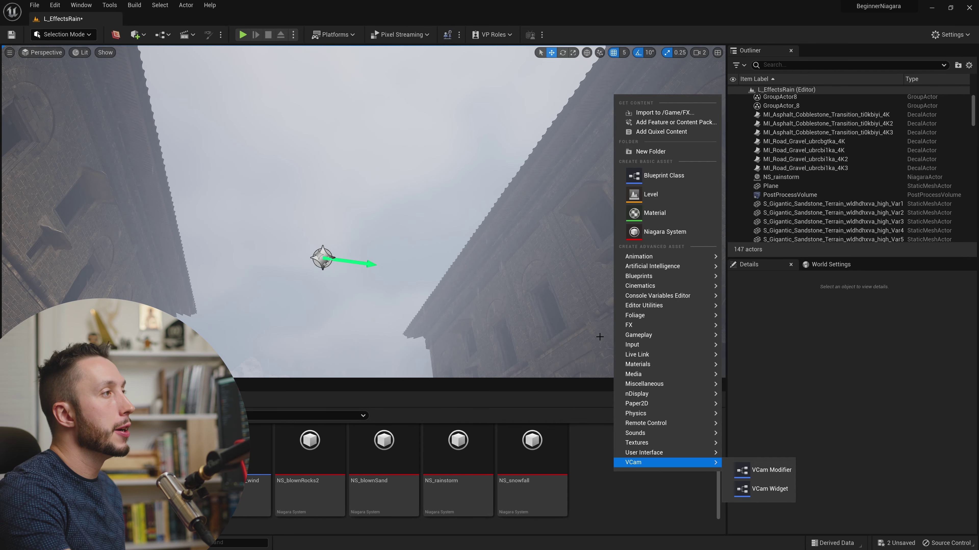
left_click(693, 228)
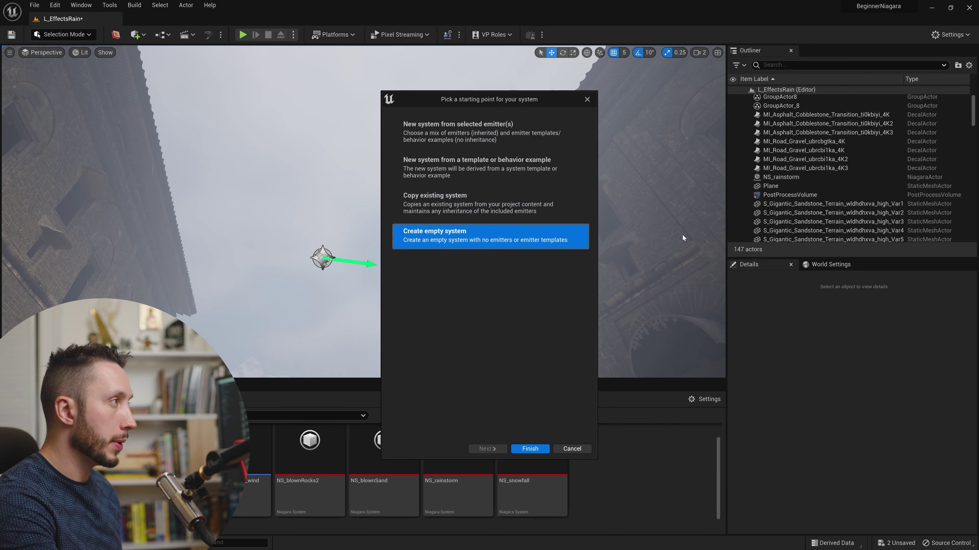
left_click(527, 449)
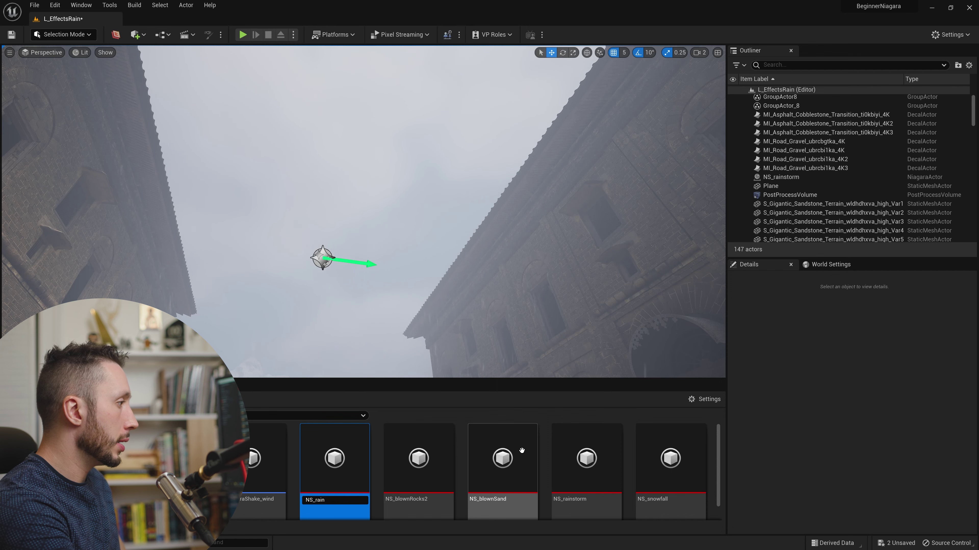
key("Return")
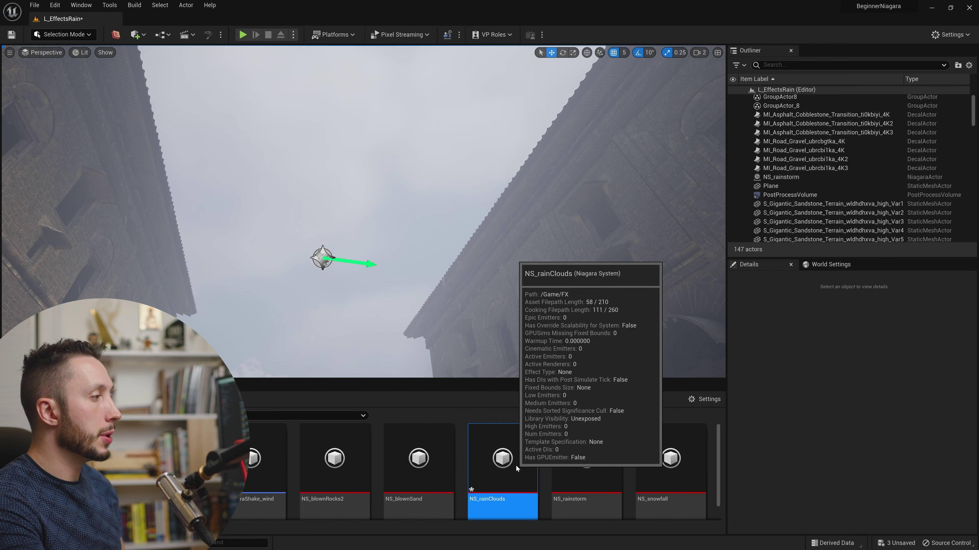
double_click(527, 470)
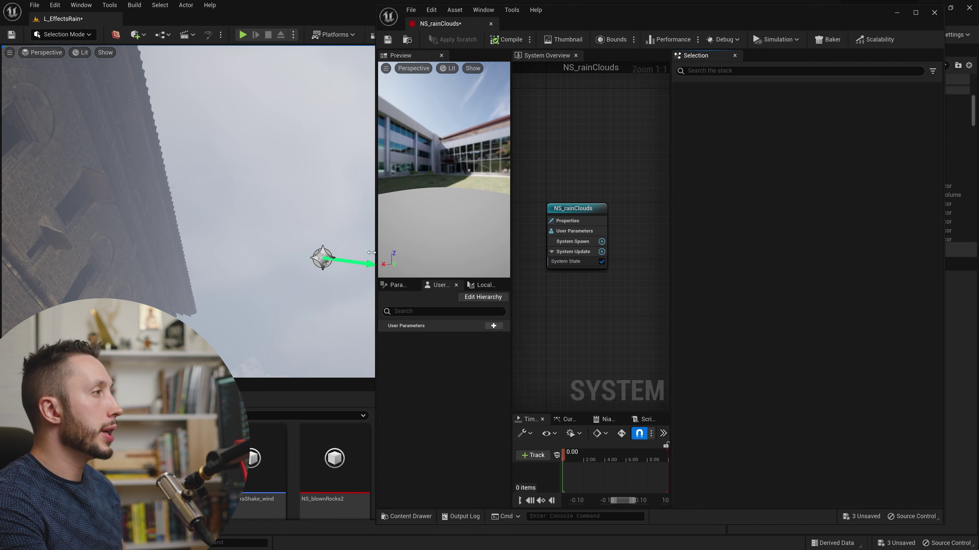
- Add a Hanging Particulates template emitter to NS_rainClouds and save the system
left_click(558, 210)
left_click_drag(559, 212, 553, 212)
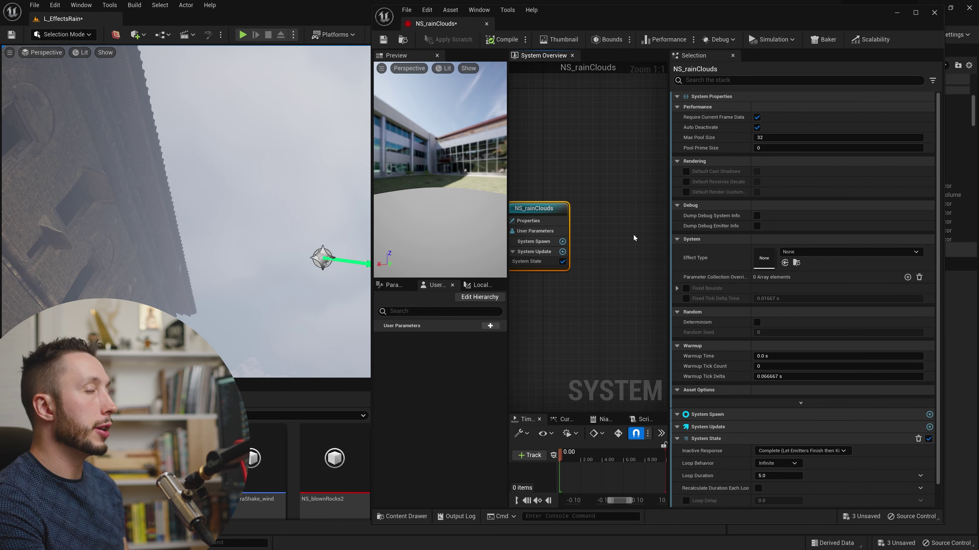
right_click(637, 242)
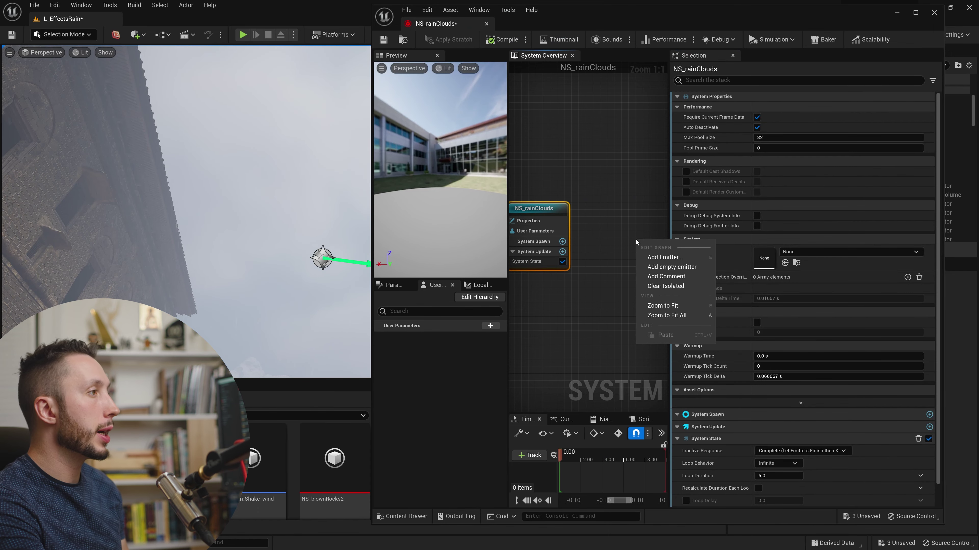
left_click(657, 257)
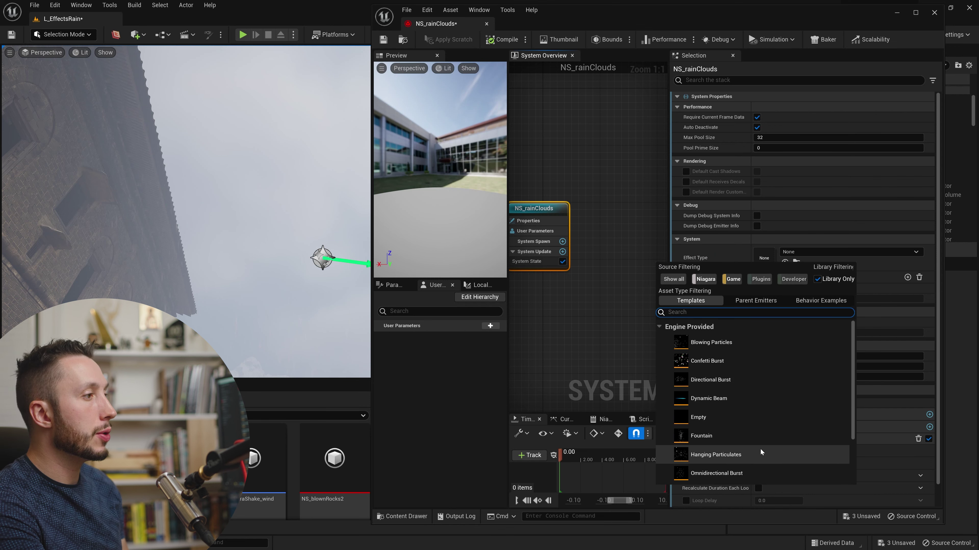
left_click(715, 455)
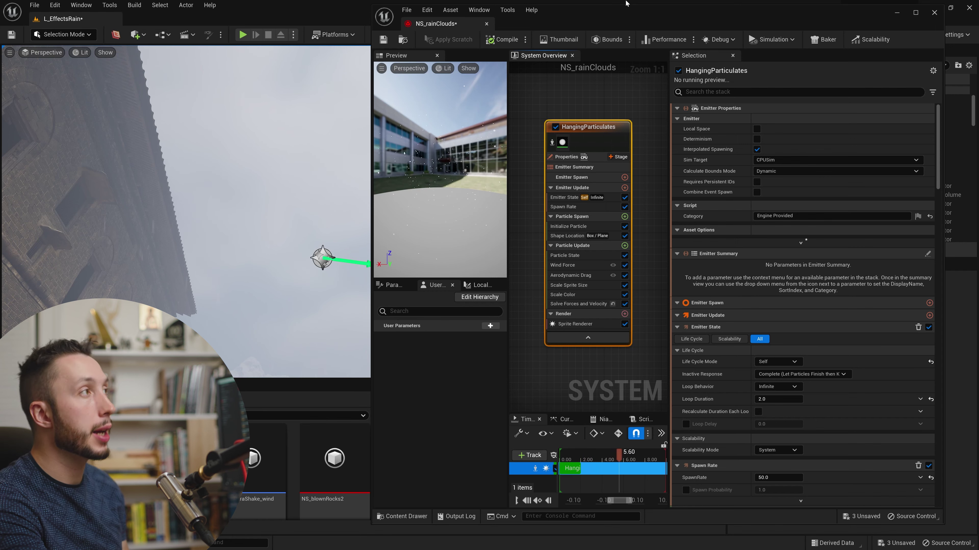
left_click(383, 39)
- Place NS_rainClouds in the level and raise it above the street to height 4690
left_click(897, 12)
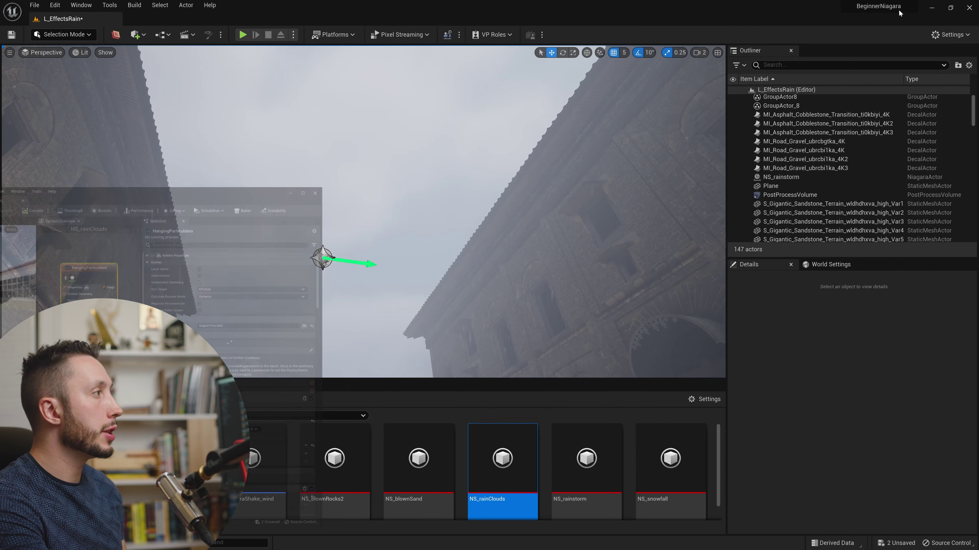
right_click_drag(535, 309, 535, 309)
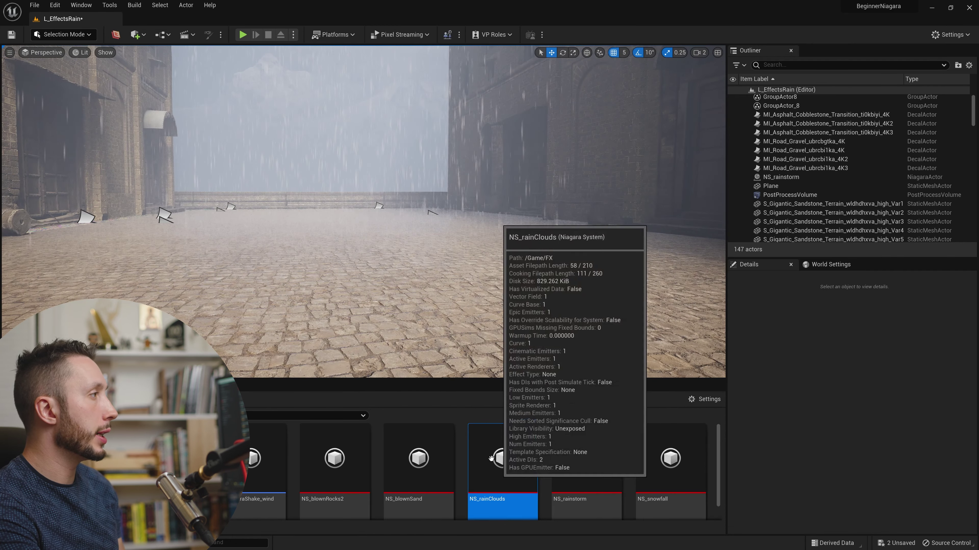
left_click_drag(502, 463, 316, 97)
right_click_drag(422, 253, 423, 254)
left_click_drag(379, 260, 392, 54)
right_click_drag(392, 54, 418, 230)
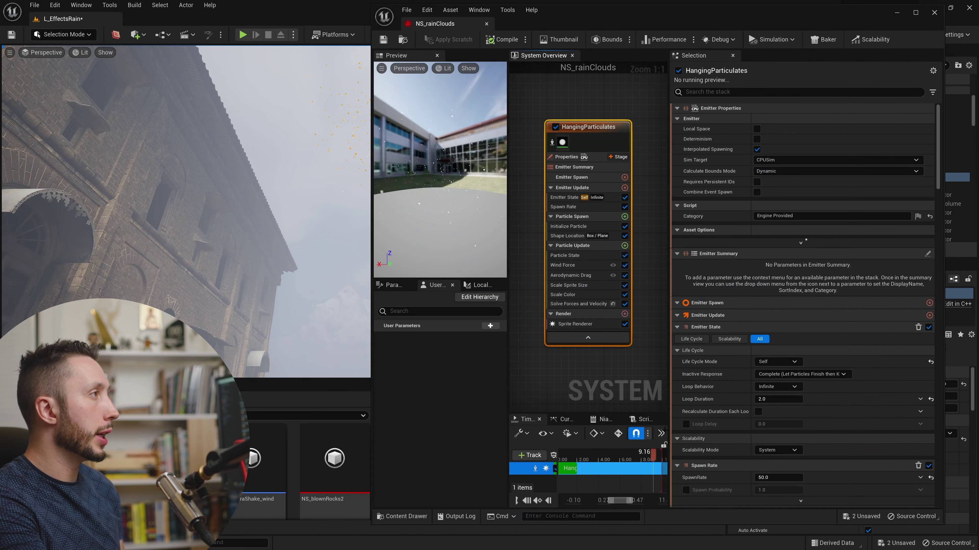
- Set the Sprite Renderer material to M_smoke_subUV_blackbody and open that material
left_click(599, 324)
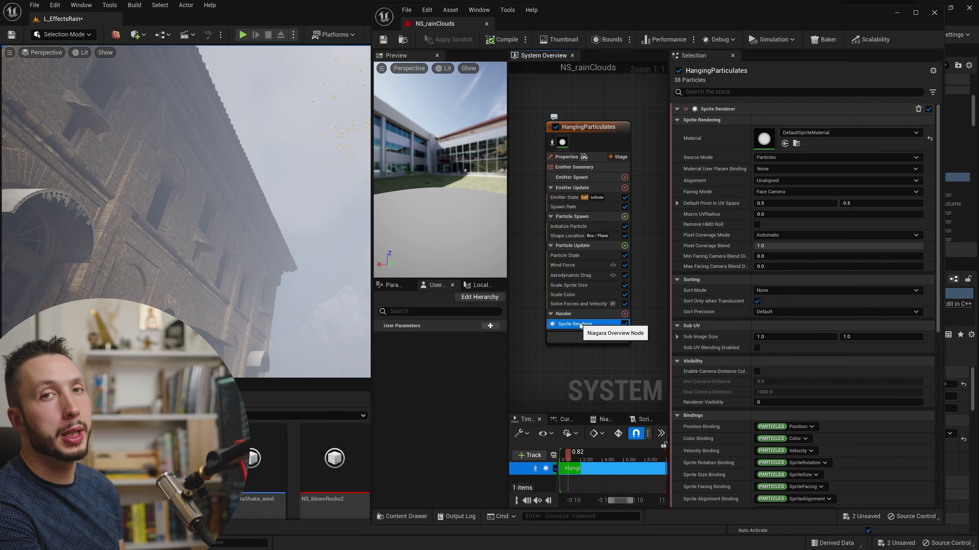
left_click(821, 133)
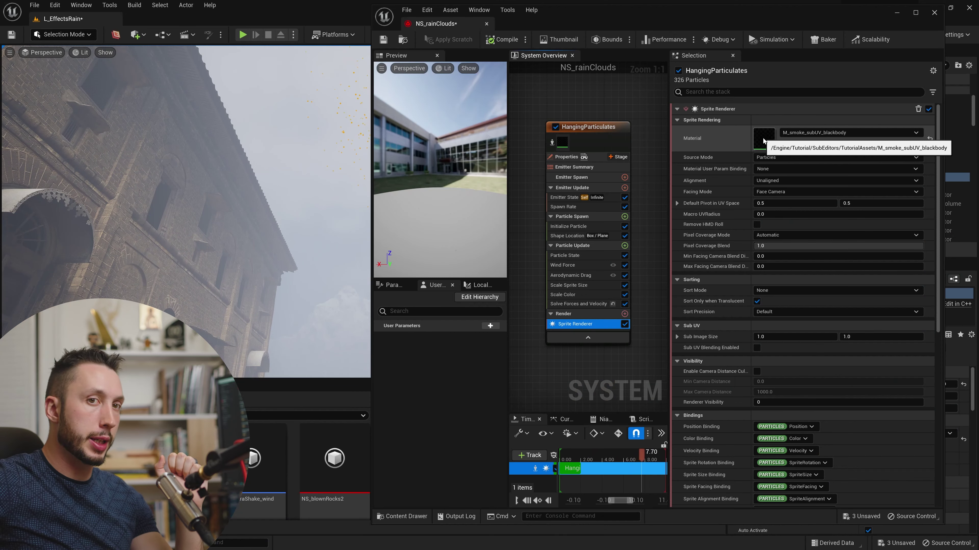
double_click(764, 141)
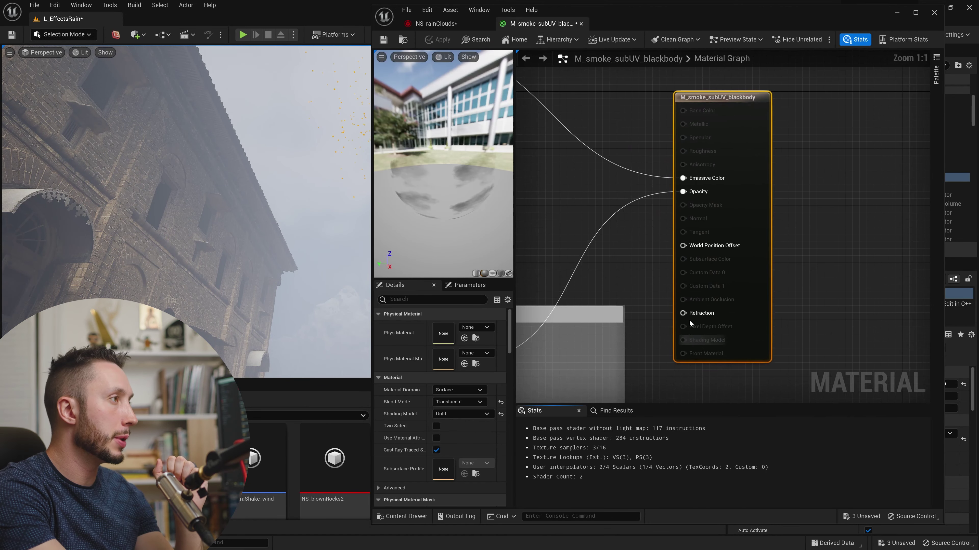
- Open the T_SmokeSubUV_8X8 texture from the material's Particle SubUV node
scroll(659, 296, "down", 8)
scroll(659, 296, "up", 8)
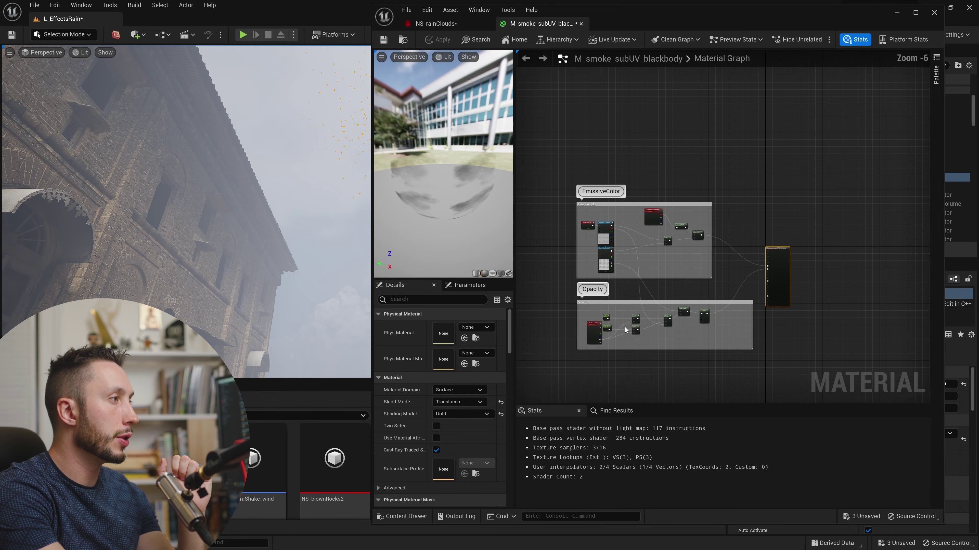
left_click(585, 304)
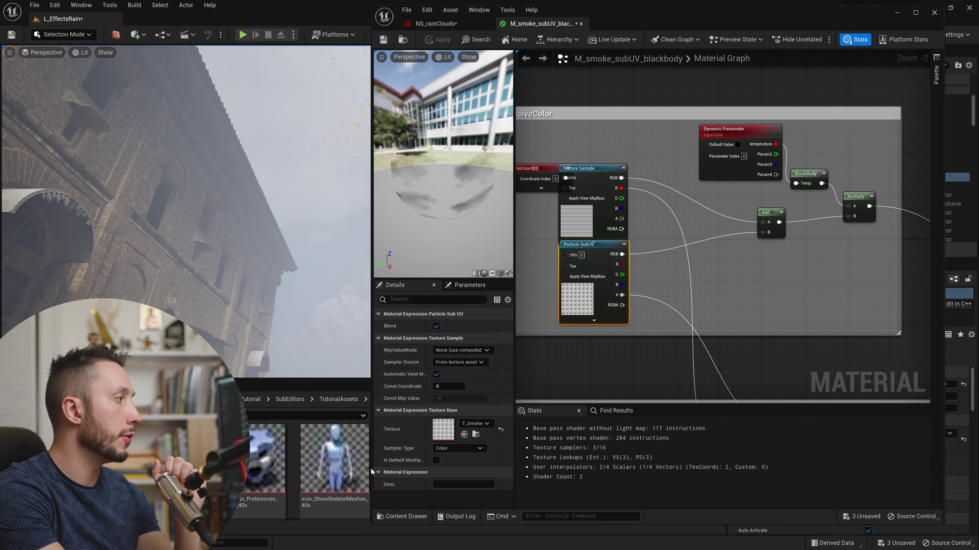
double_click(614, 323)
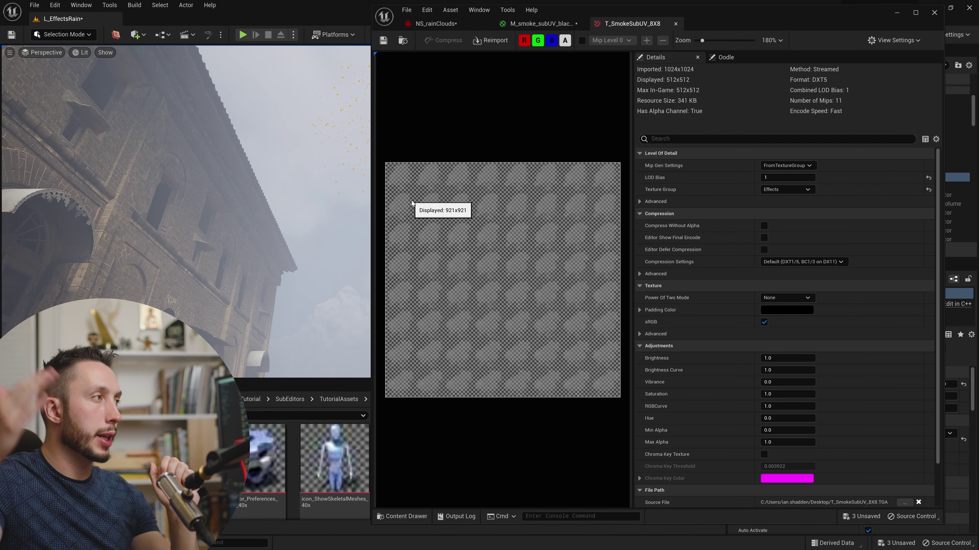
- Set the Sprite Renderer's Sub Image Size to 8 x 8
left_click(456, 24)
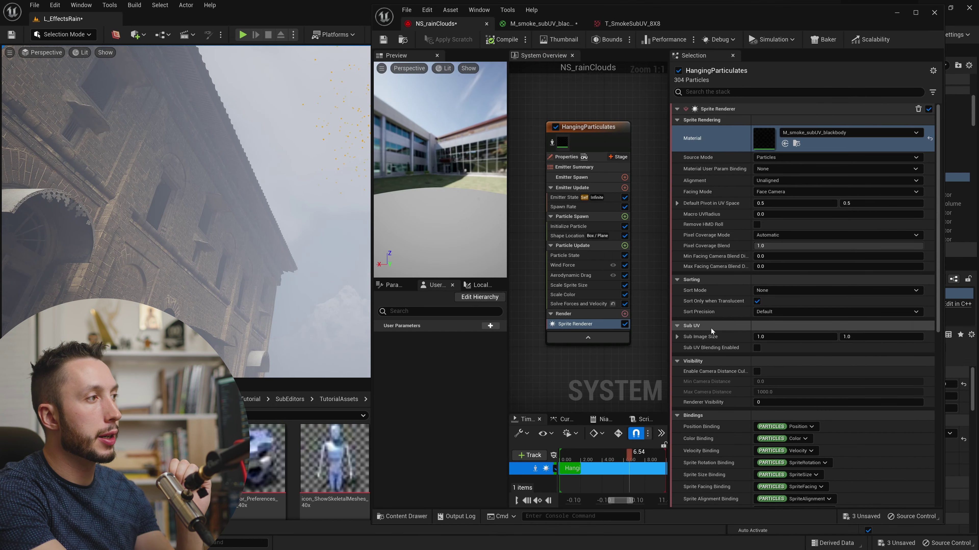
left_click(776, 337)
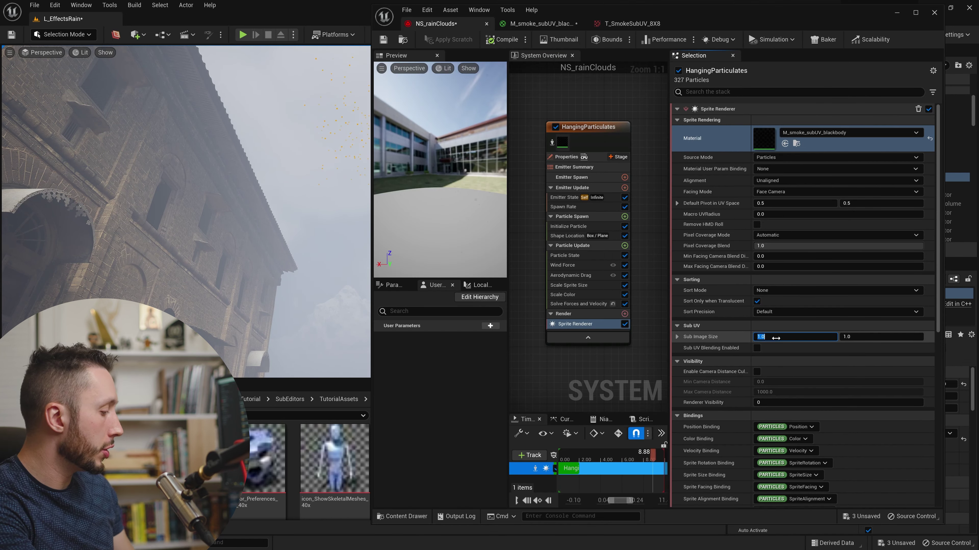
key("Return")
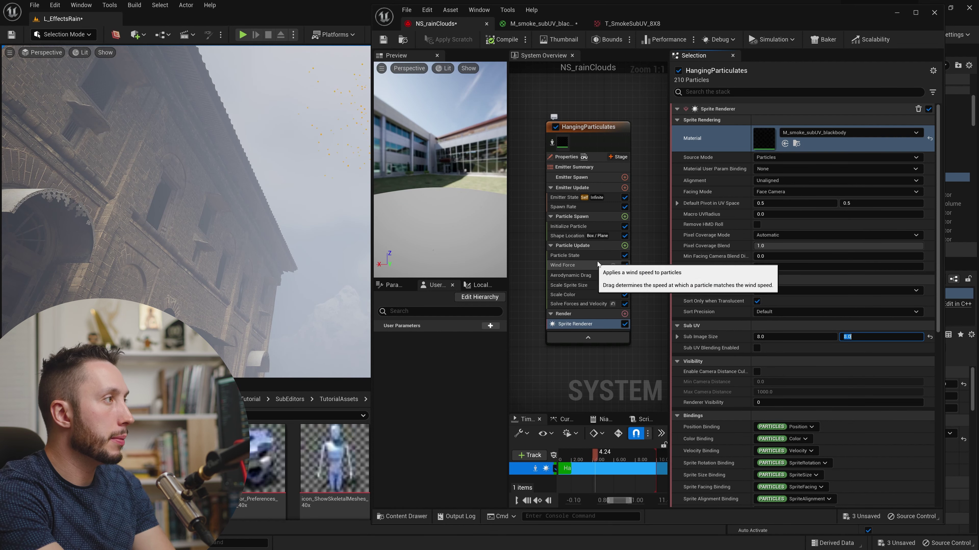
- Set Initialize Particle's Uniform Sprite Size to Min 600 and Max 800
left_click(578, 226)
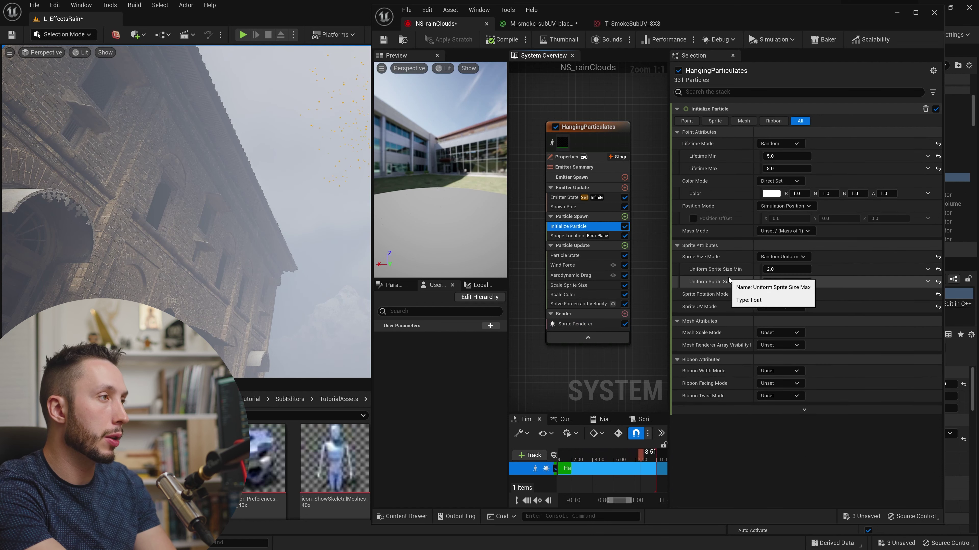
left_click(775, 269)
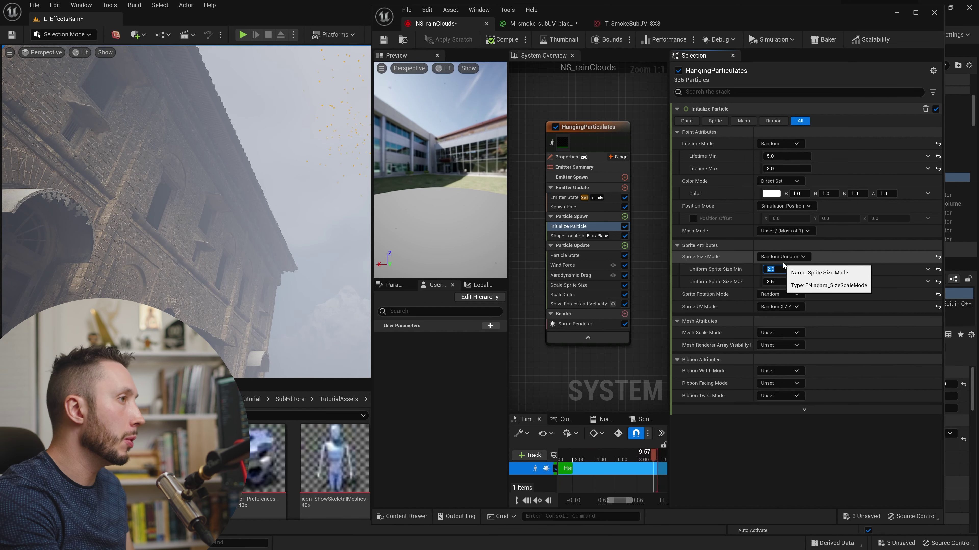
left_click(793, 269)
double_click(789, 269)
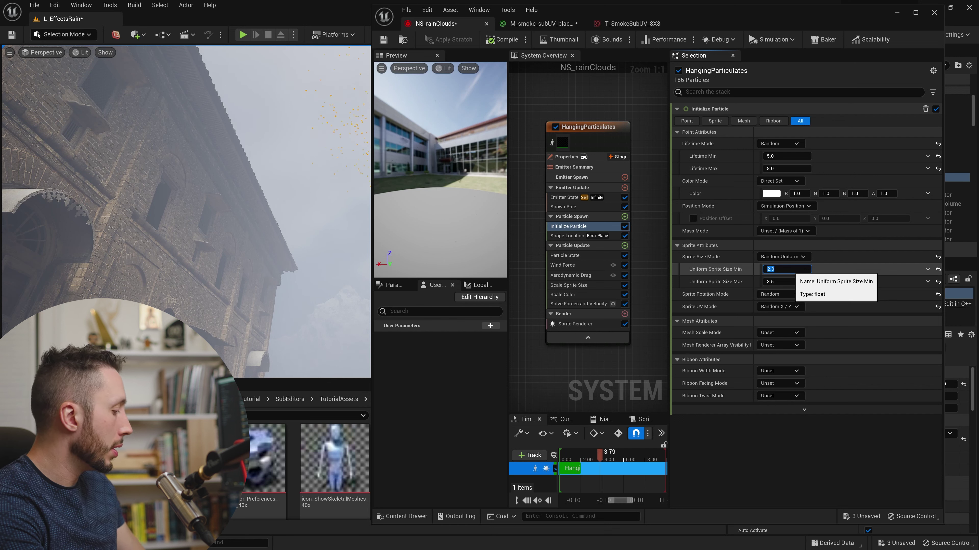
double_click(783, 282)
type("8")
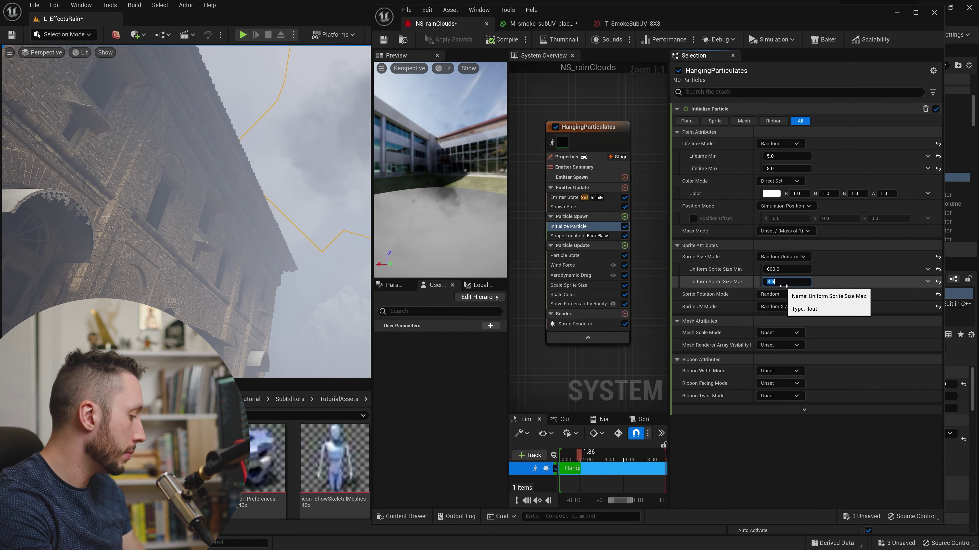
type("00")
key("Return")
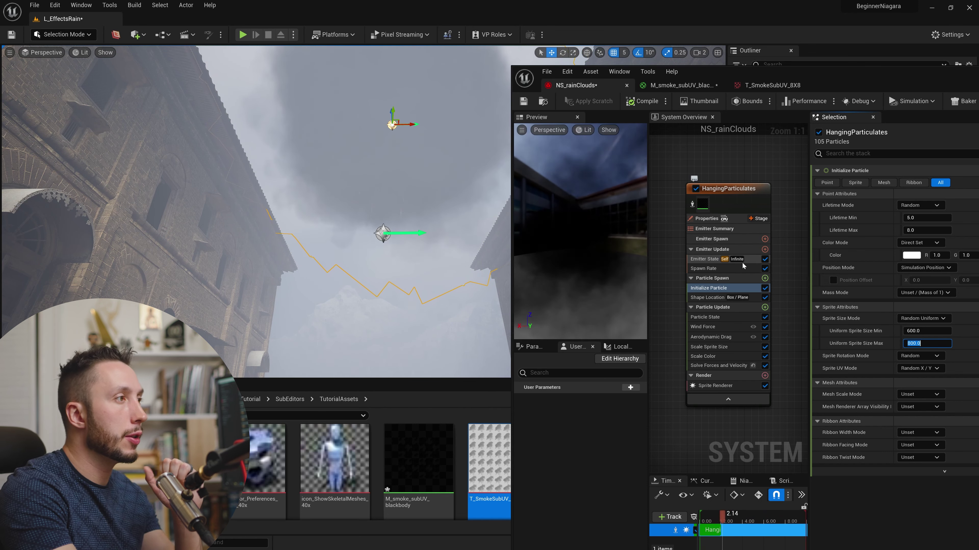
- Set the Shape Location box size X and Y to 1000, keeping Z at 256
left_click(714, 297)
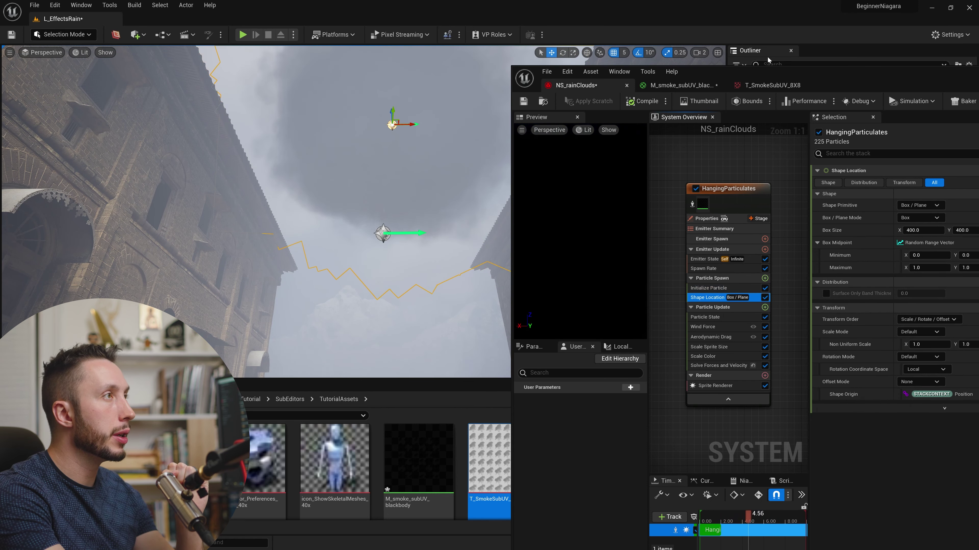
left_click_drag(801, 71, 638, 22)
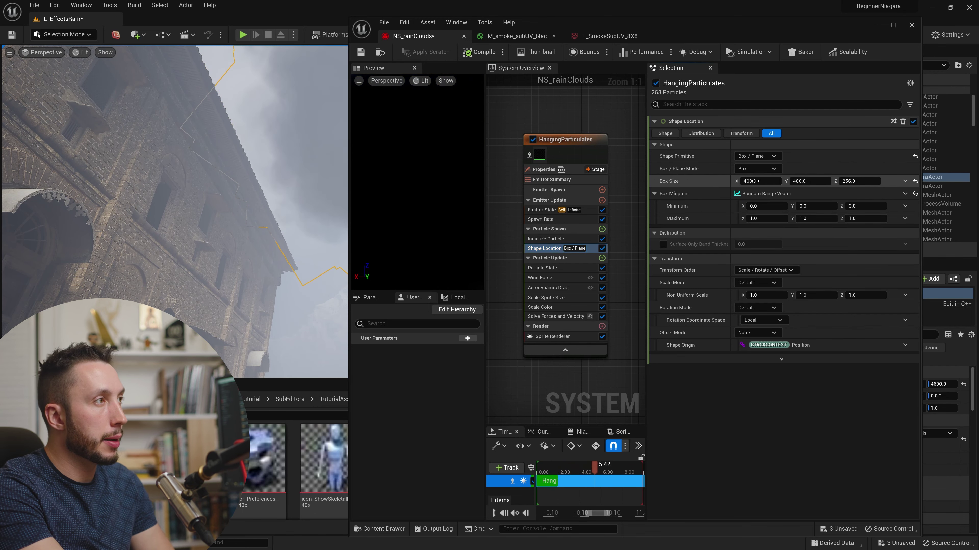
left_click(767, 181)
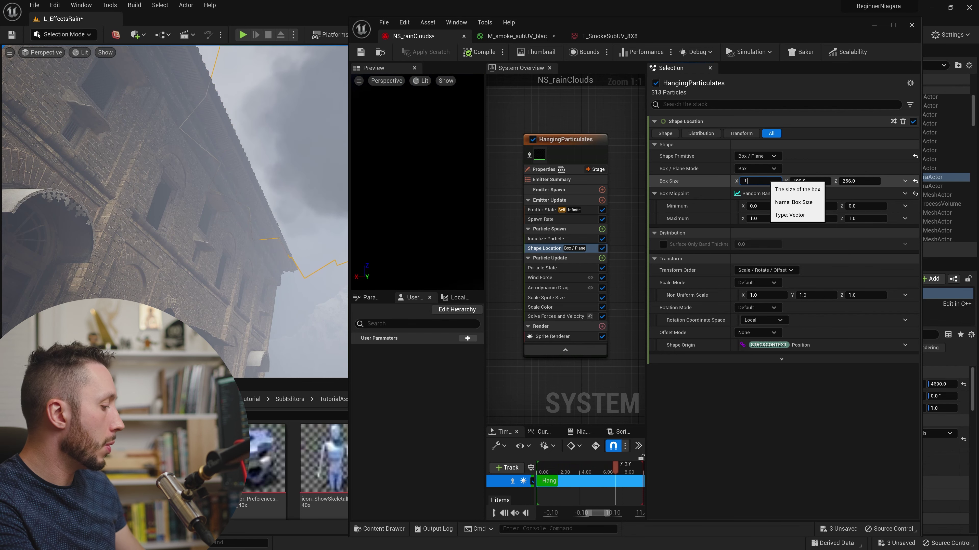
type("1000")
key("Tab")
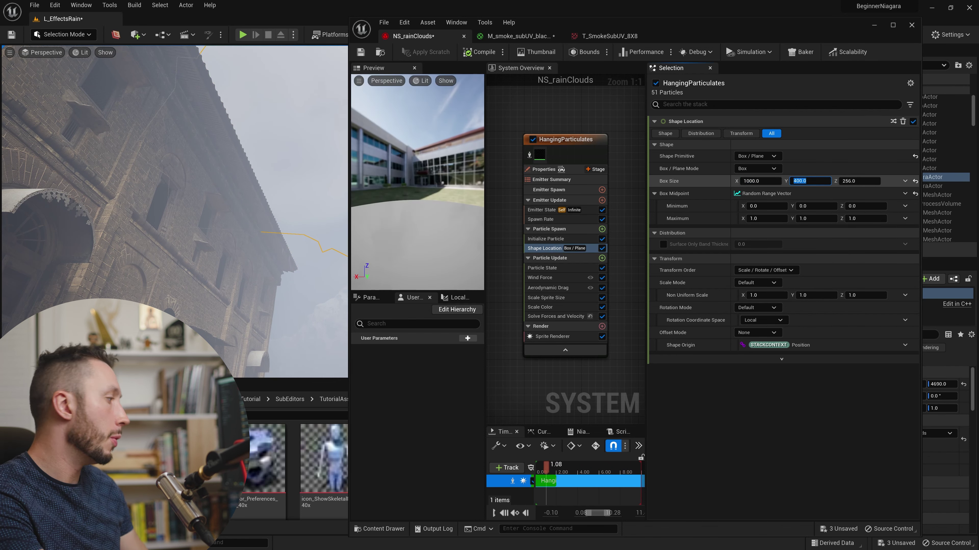
type("1000")
key("Return")
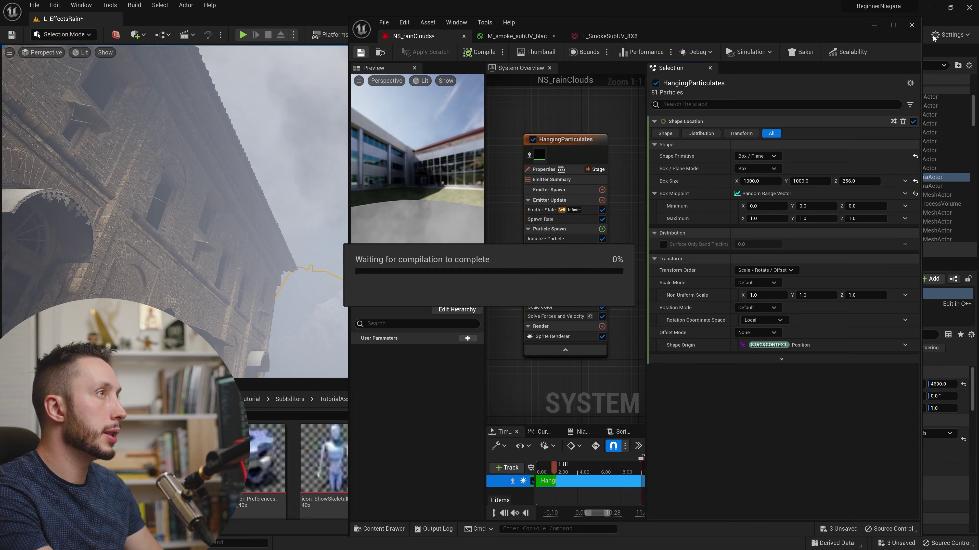
left_click(874, 26)
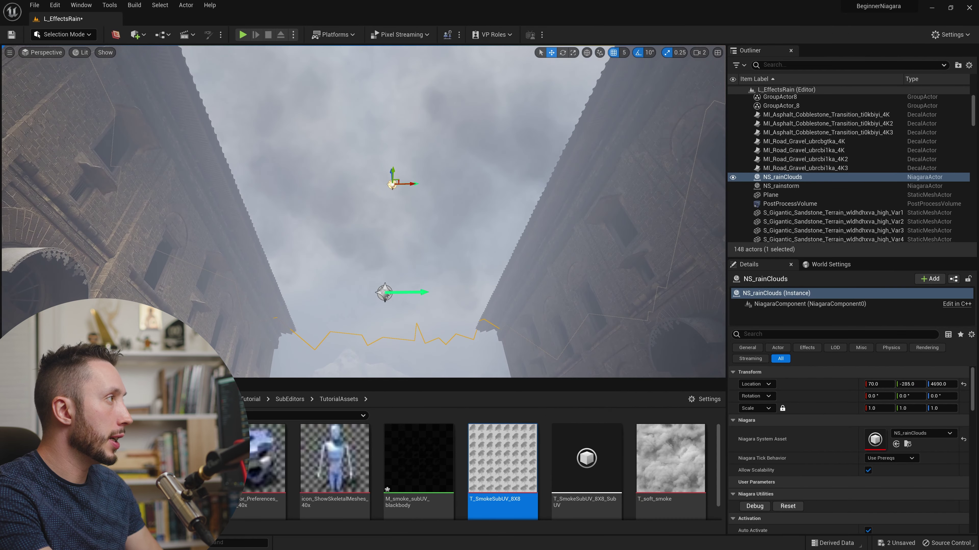
- Move the level camera and tilt it down toward the street beneath the cloud layer
right_click_drag(363, 211, 360, 198)
right_click_drag(459, 262, 459, 272)
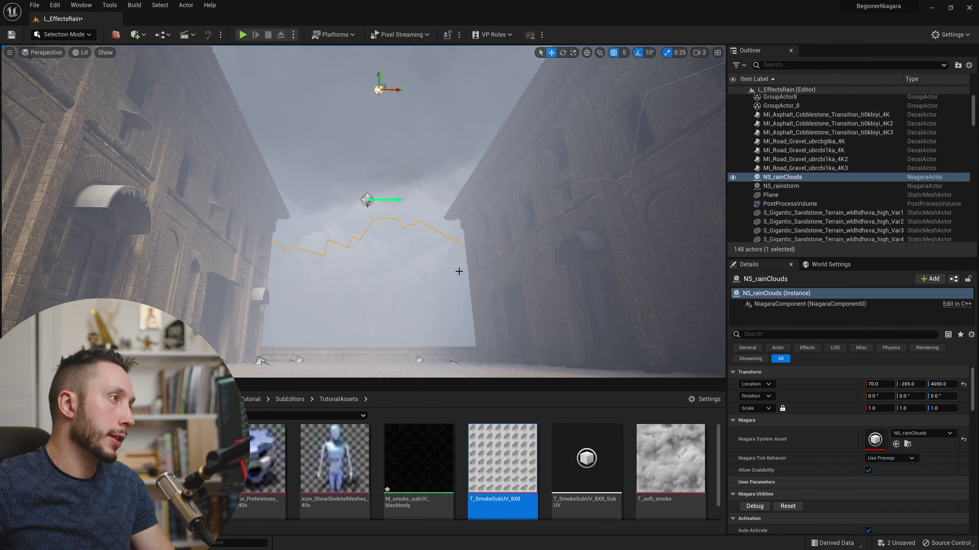